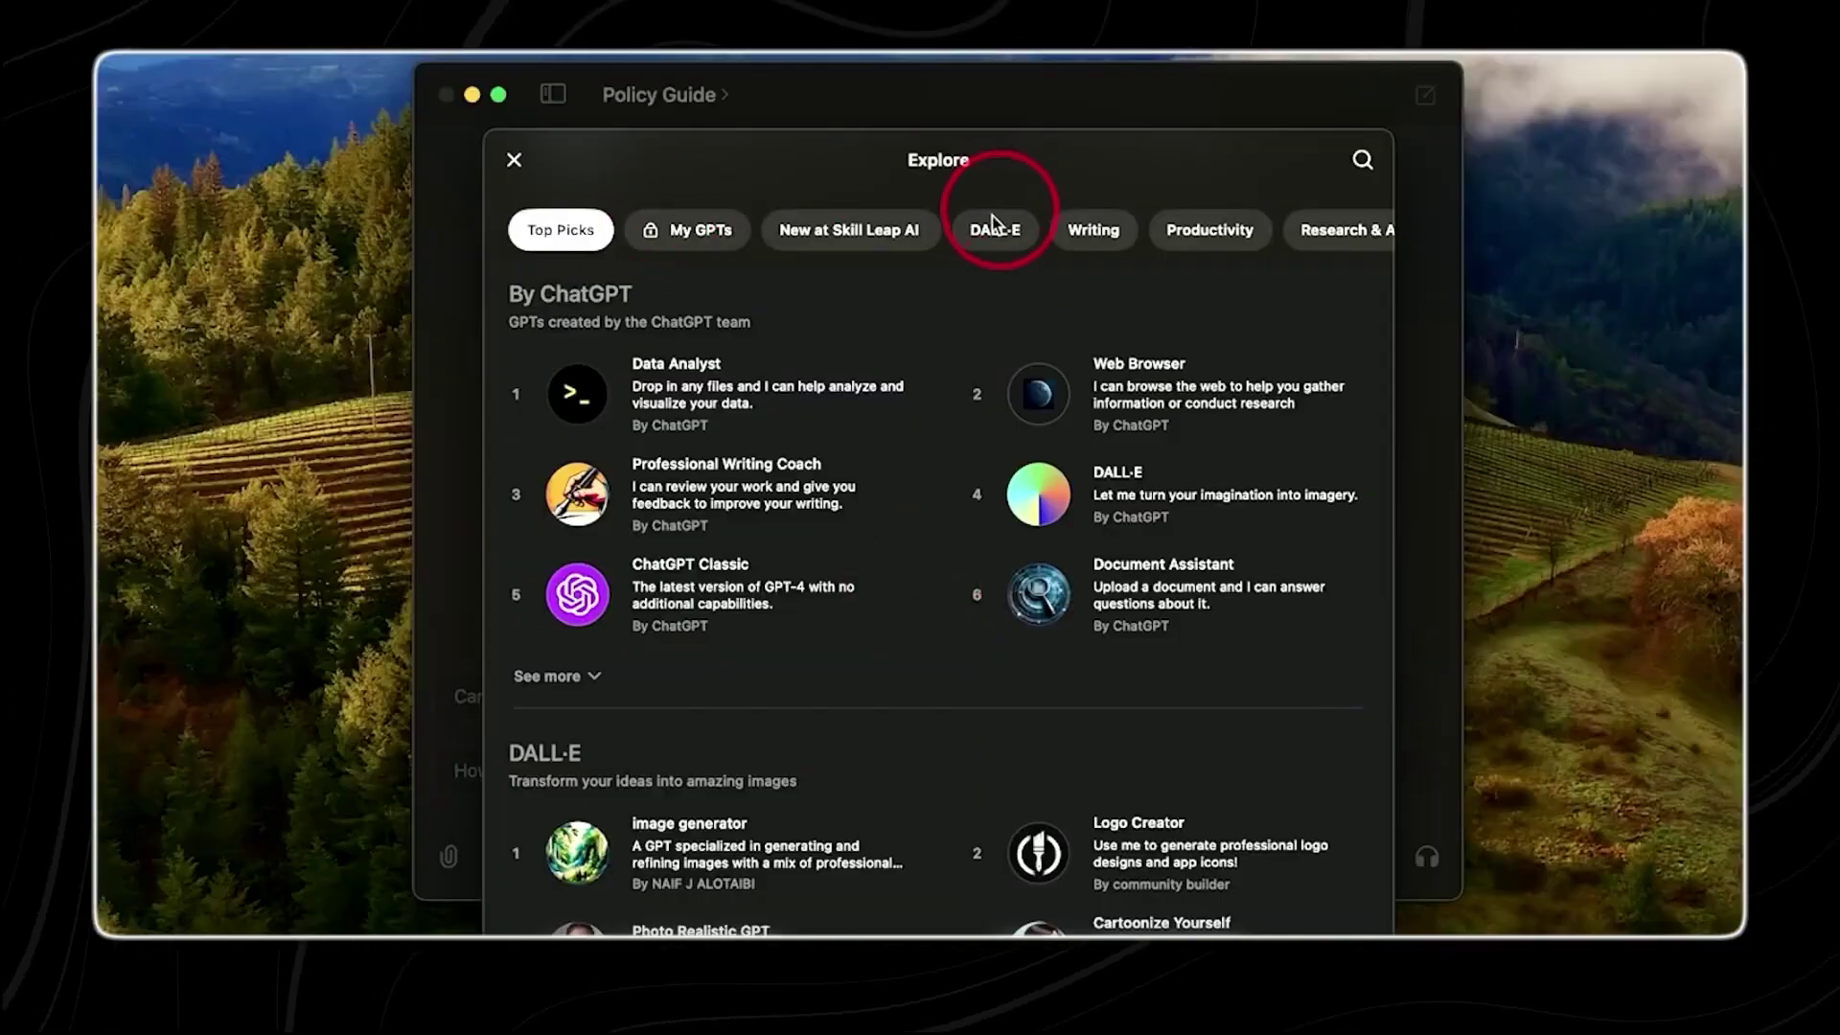
Step: Filter the Explore GPTs list to the DALL-E category
left_click(992, 230)
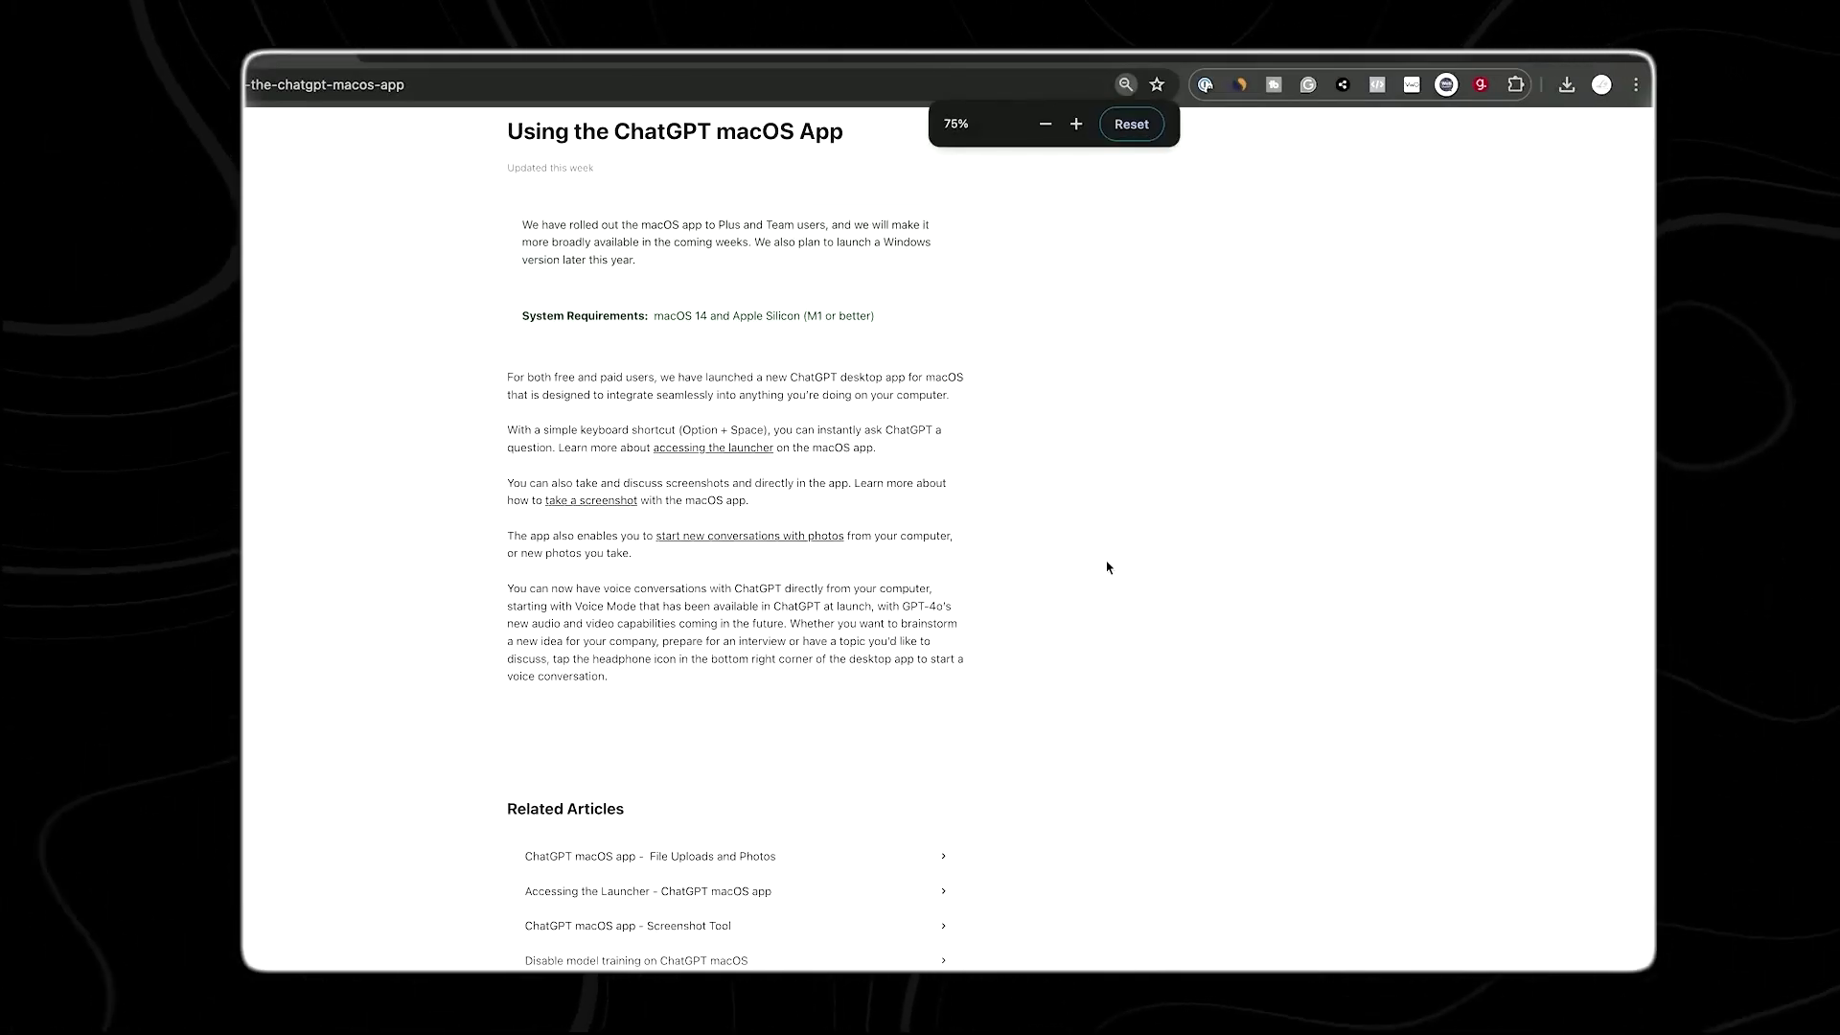
key("ctrl+minus")
Step: Zoom the macOS app help article to 90% and toggle the toolbar
key("ctrl+plus")
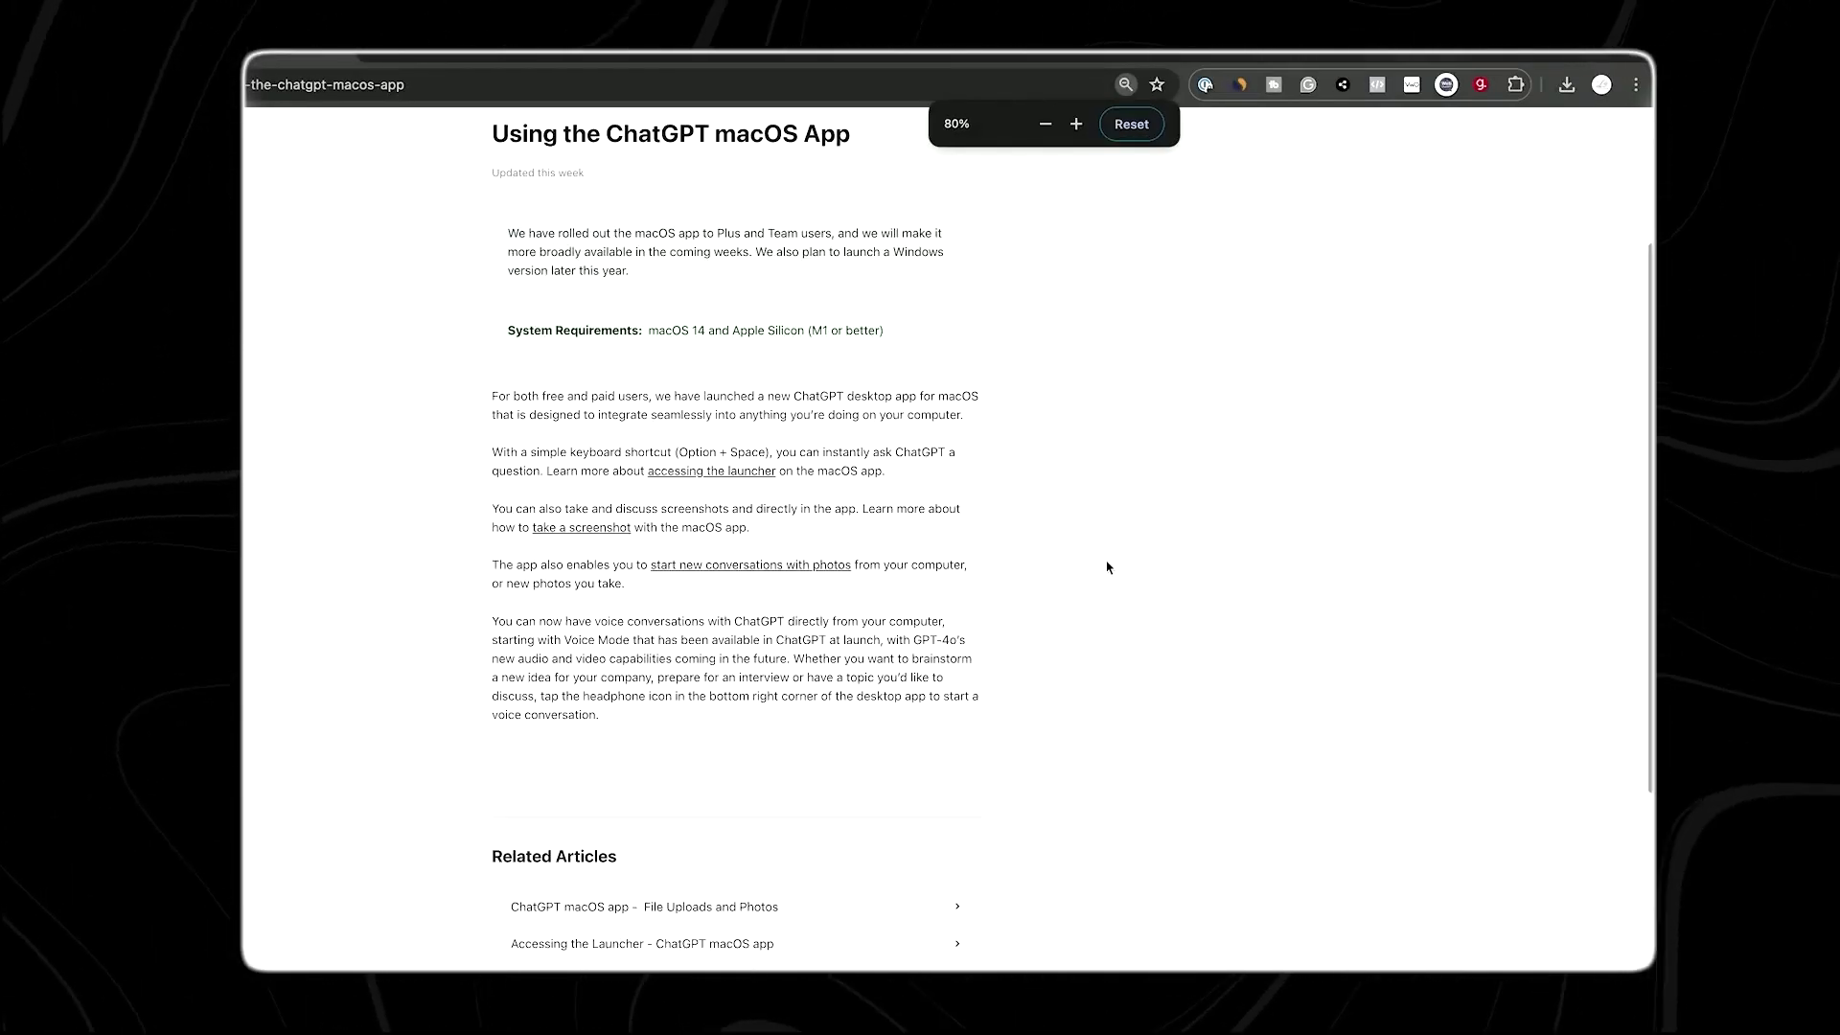
key("ctrl+plus")
key("ctrl+plus")
key("ctrl+shift+b")
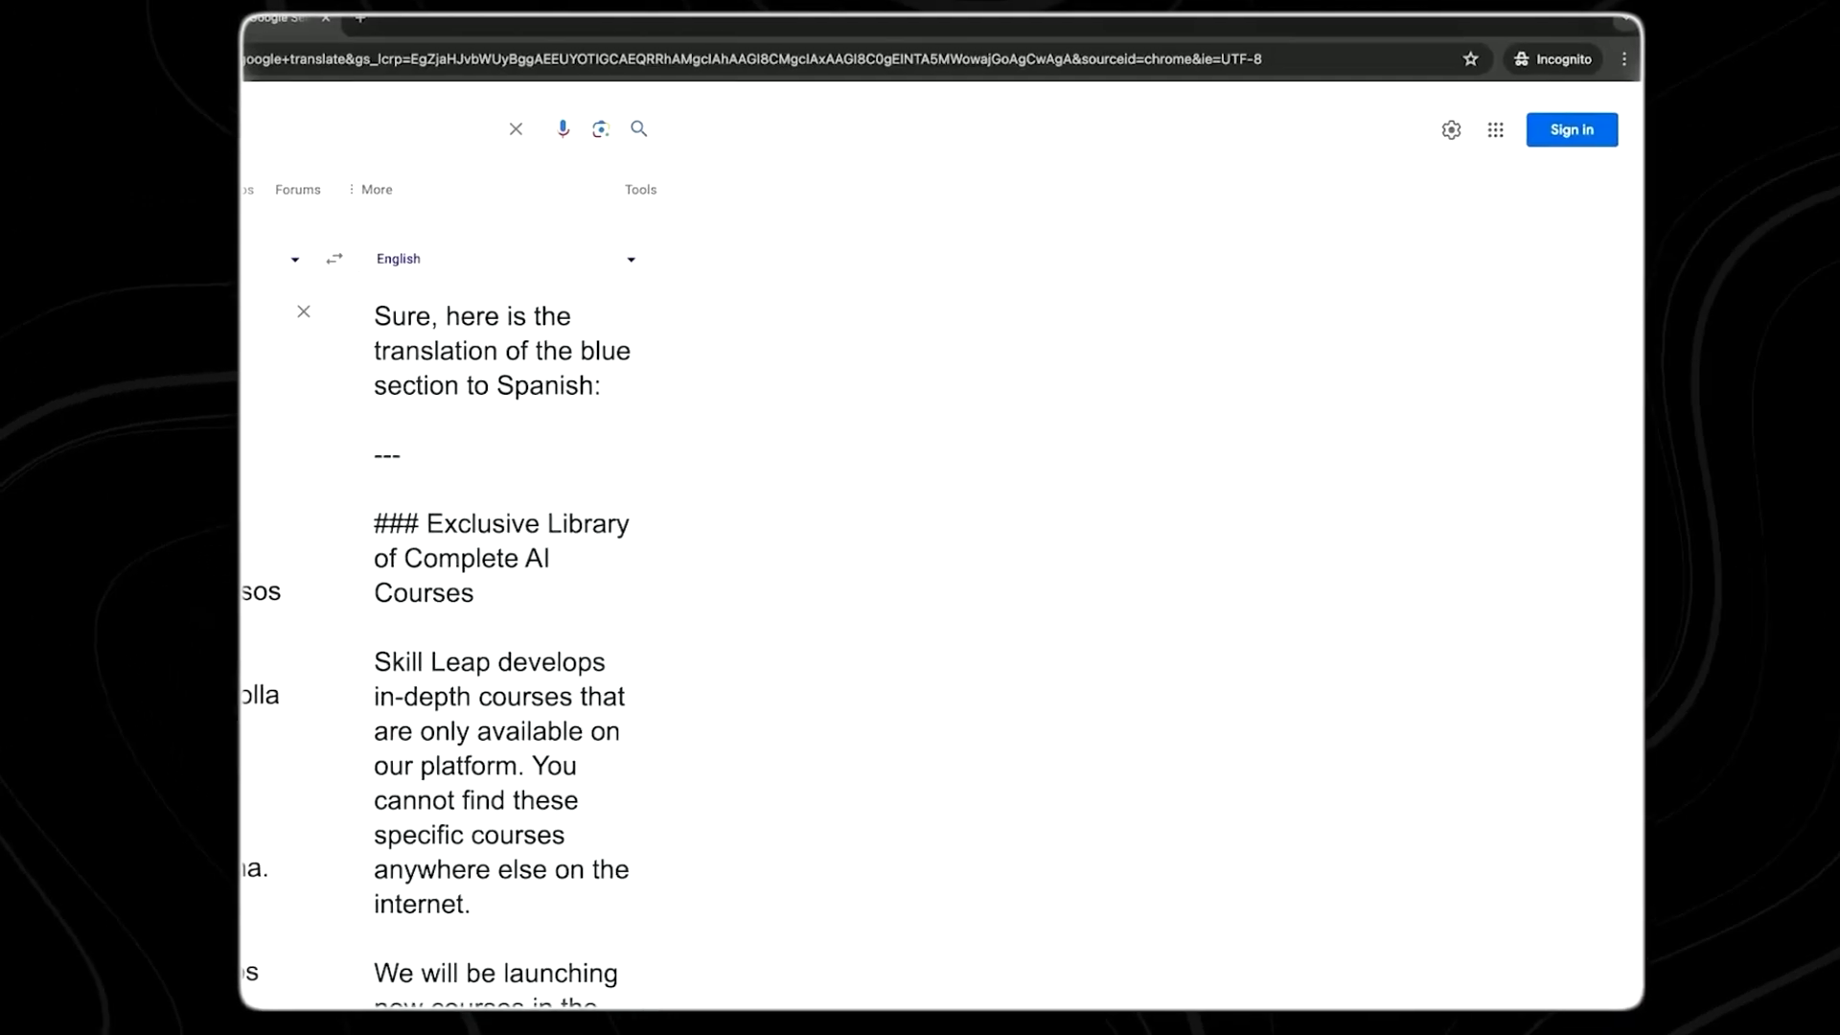
scroll(661, 503, "down", 3)
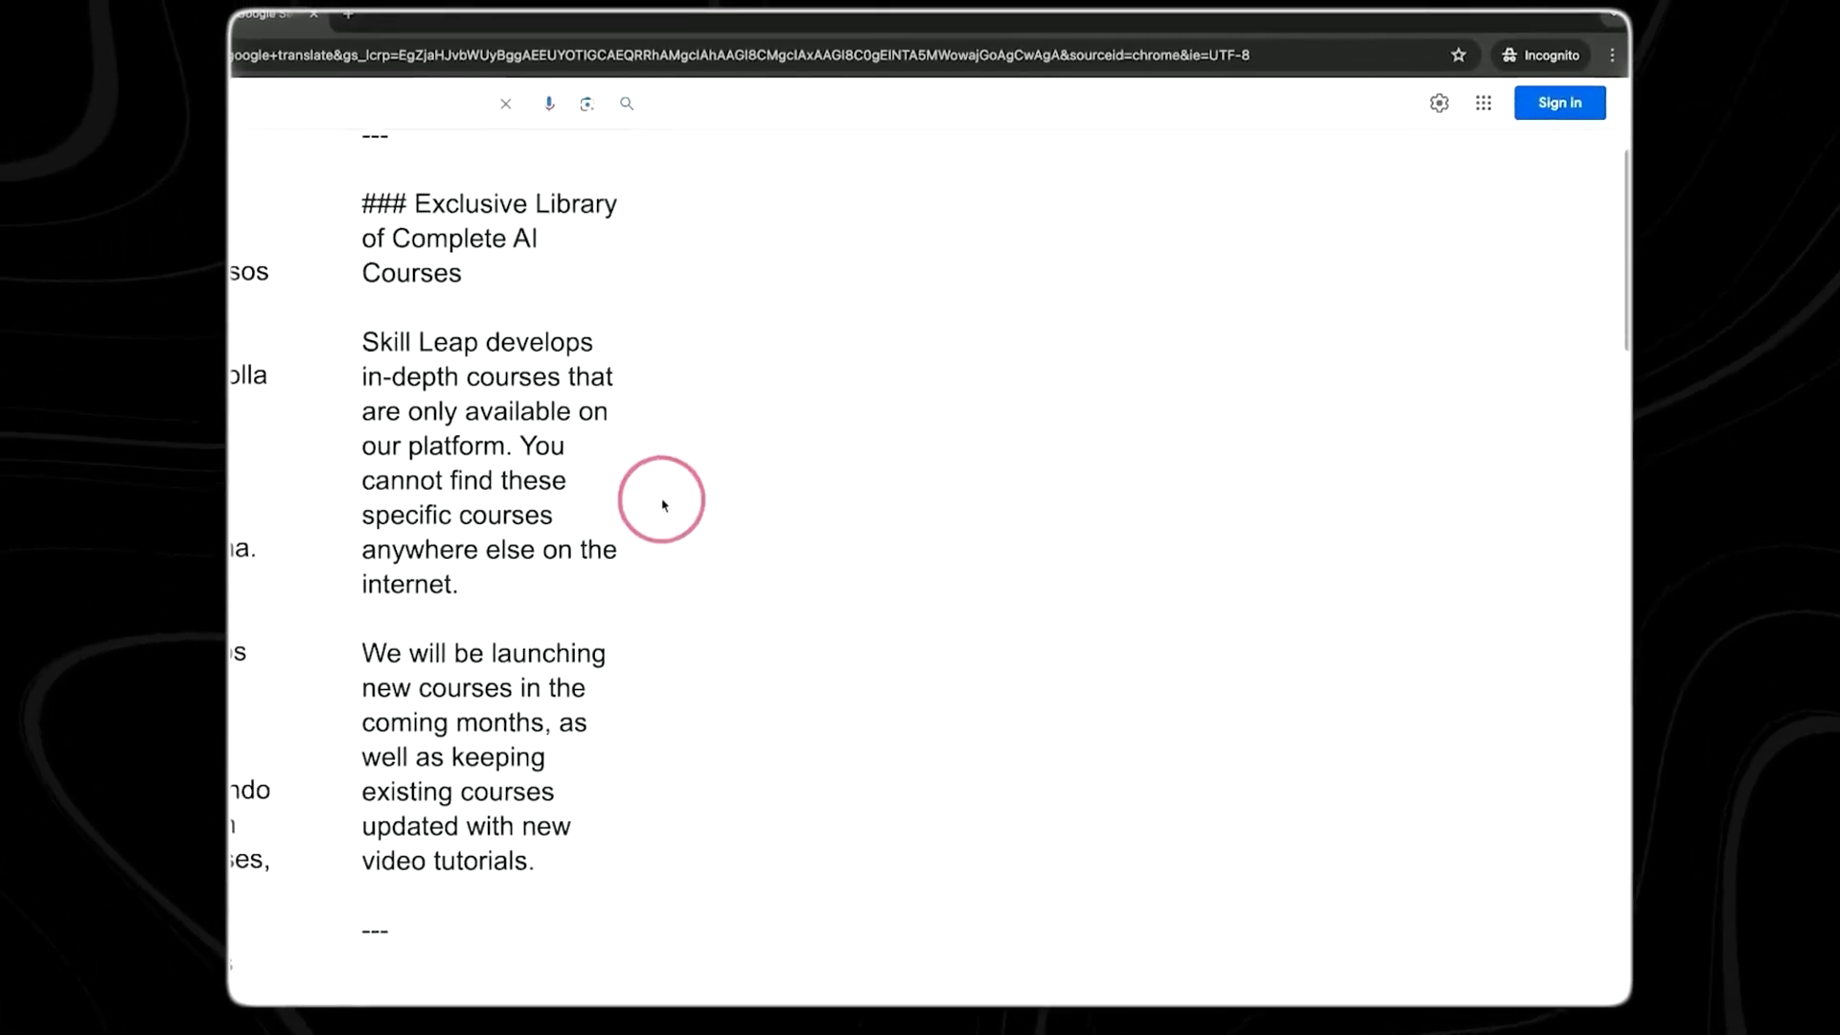